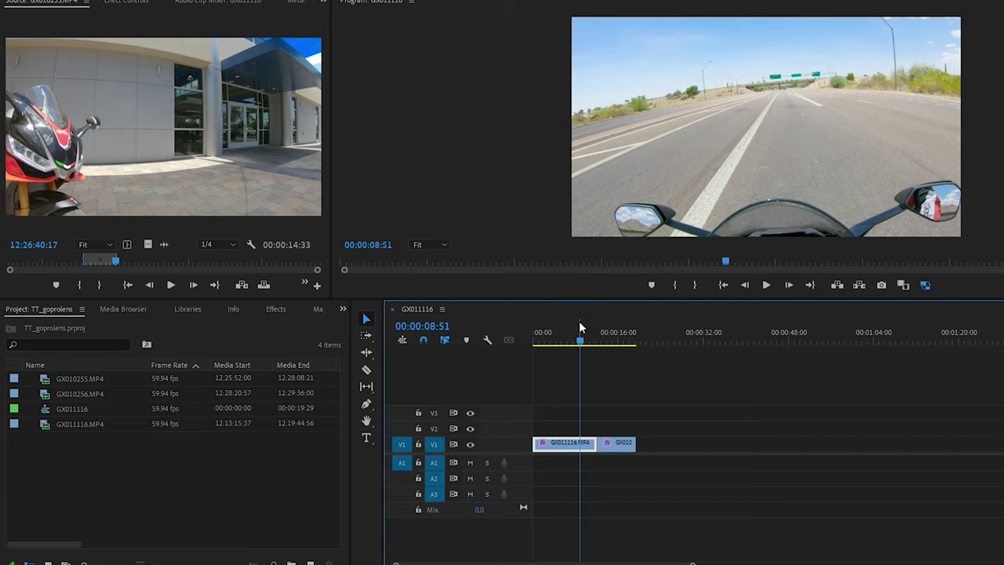
# Scrub back, filter the Effects panel on 'lens', and scroll to the GoPro Hero2/Hero3 Black presets
pyautogui.moveTo(581, 328); pyautogui.dragTo(547, 325)
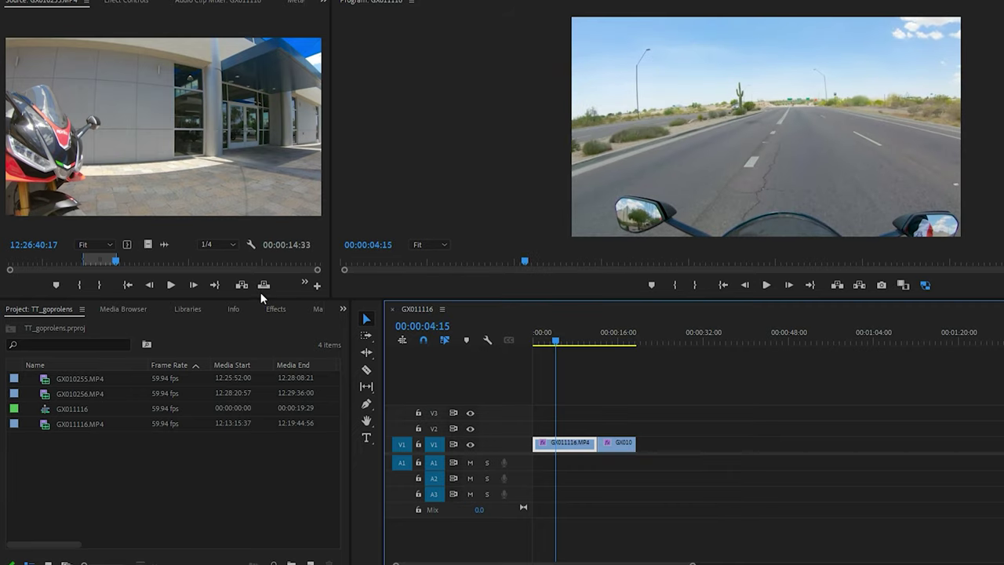
pyautogui.click(275, 308)
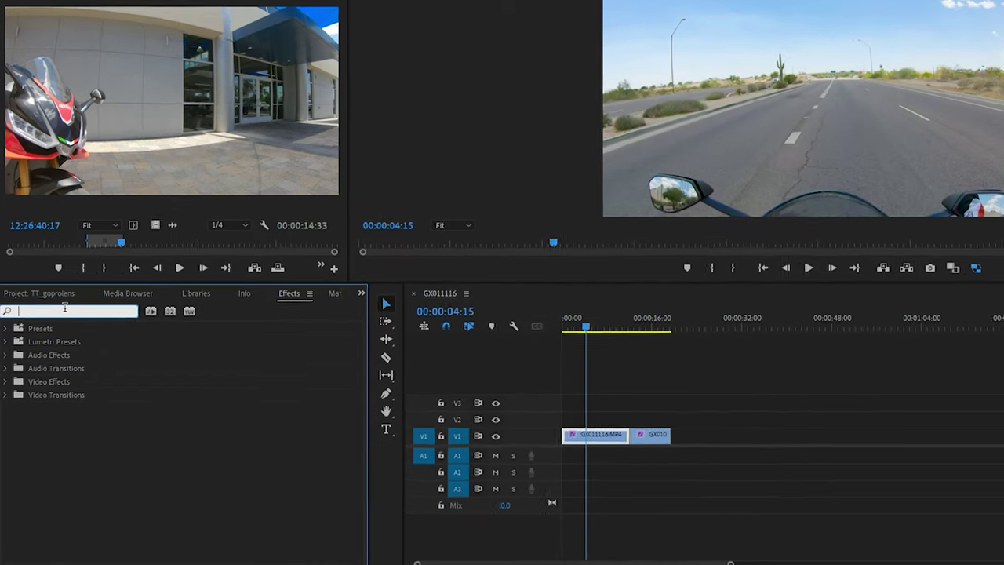
pyautogui.write('lens')
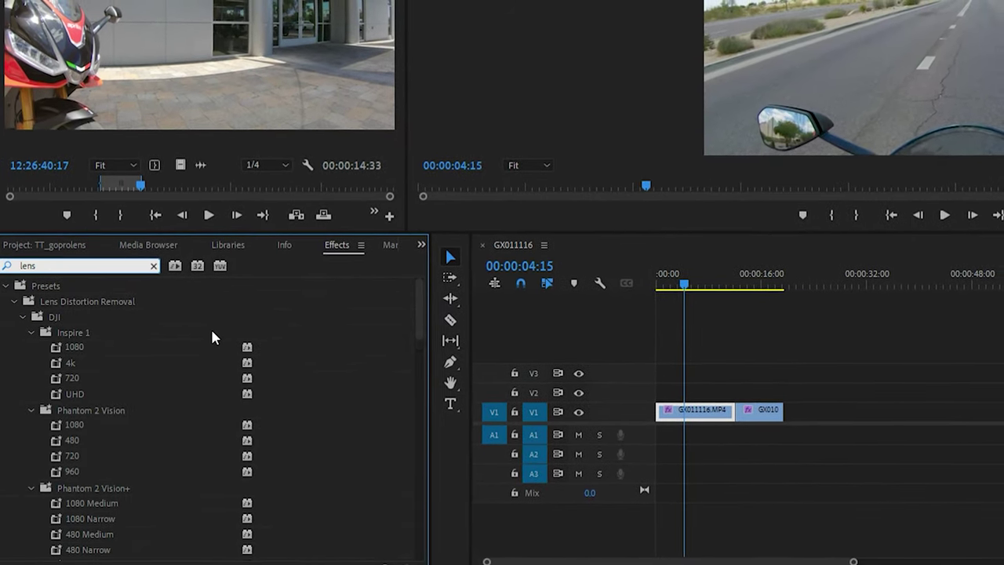
pyautogui.scroll(-5, 212, 329)
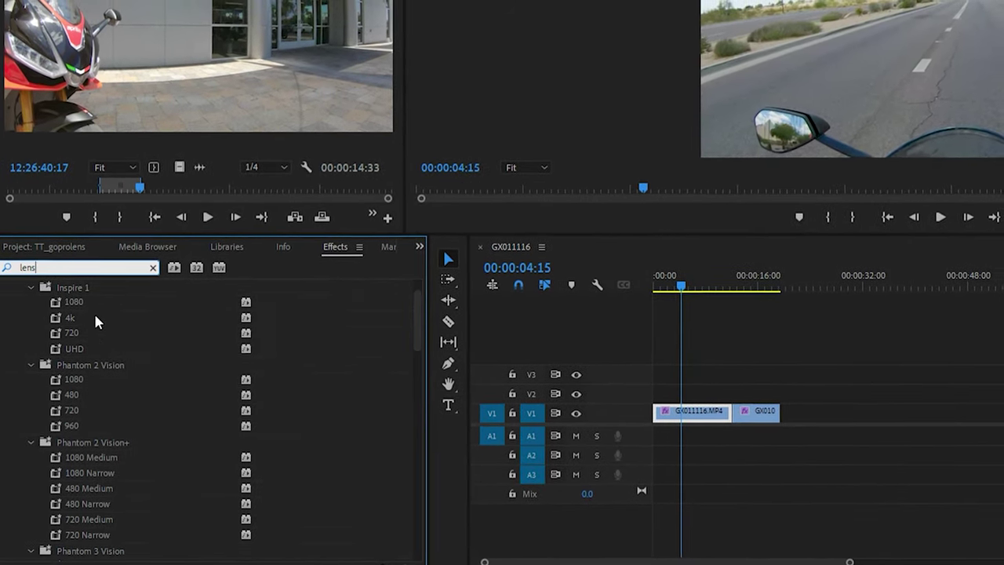
pyautogui.scroll(-2, 173, 408)
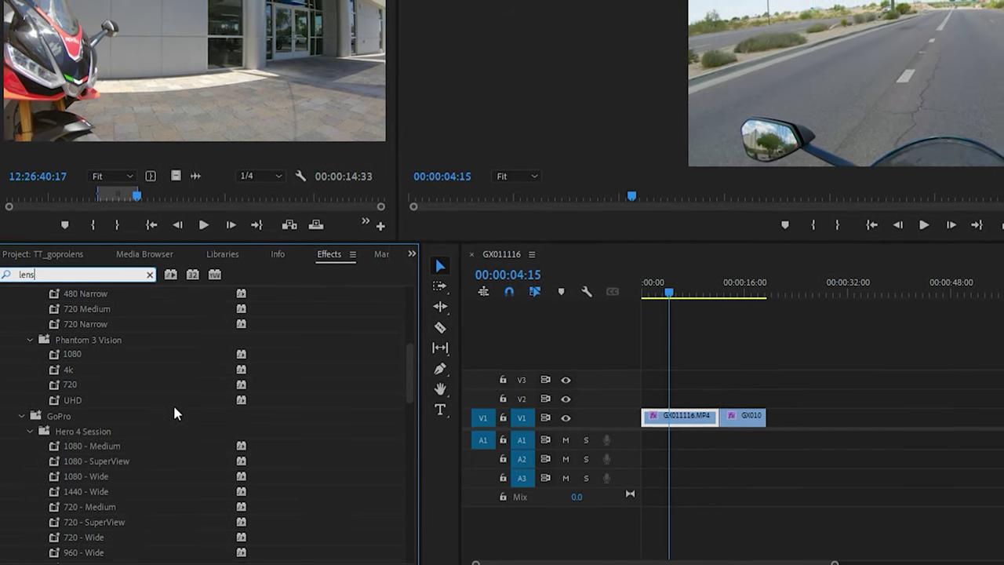
pyautogui.scroll(-3, 171, 405)
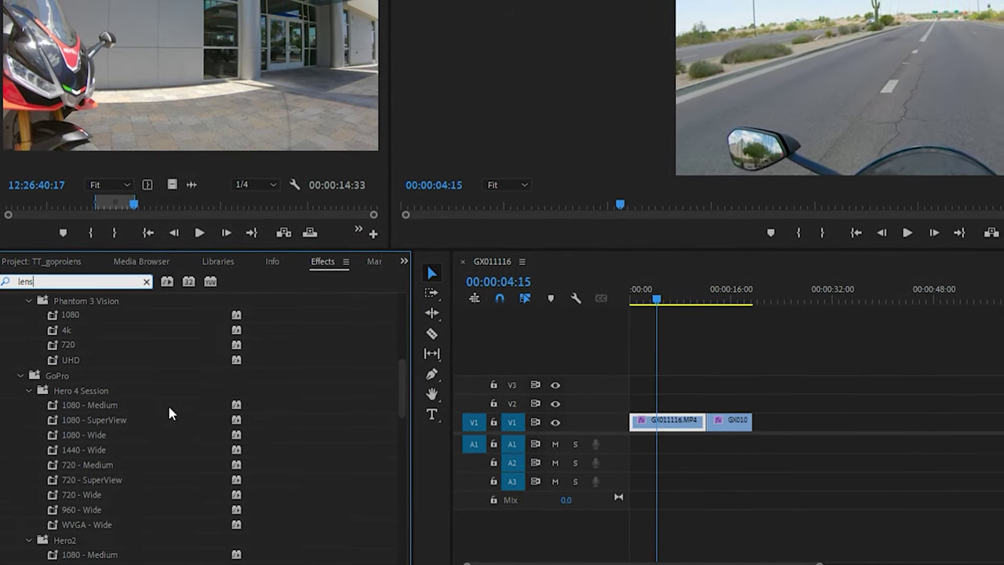
pyautogui.scroll(-2, 167, 424)
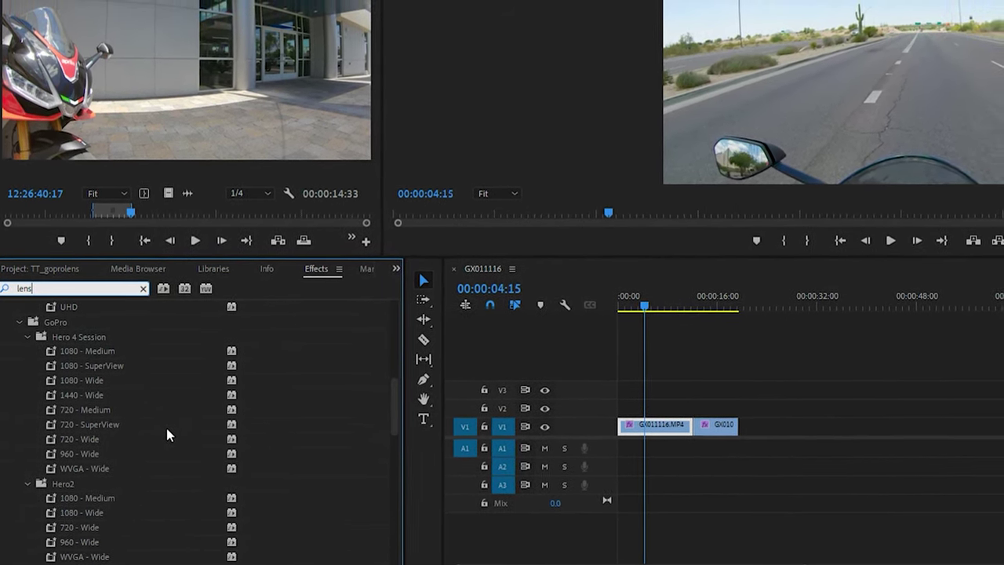
pyautogui.scroll(-4, 164, 437)
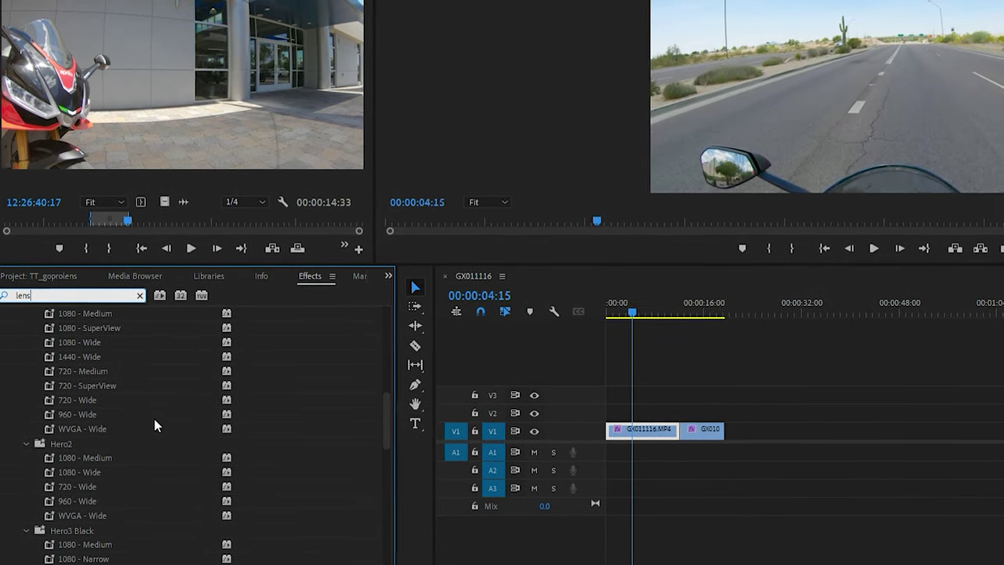
pyautogui.scroll(-3, 153, 442)
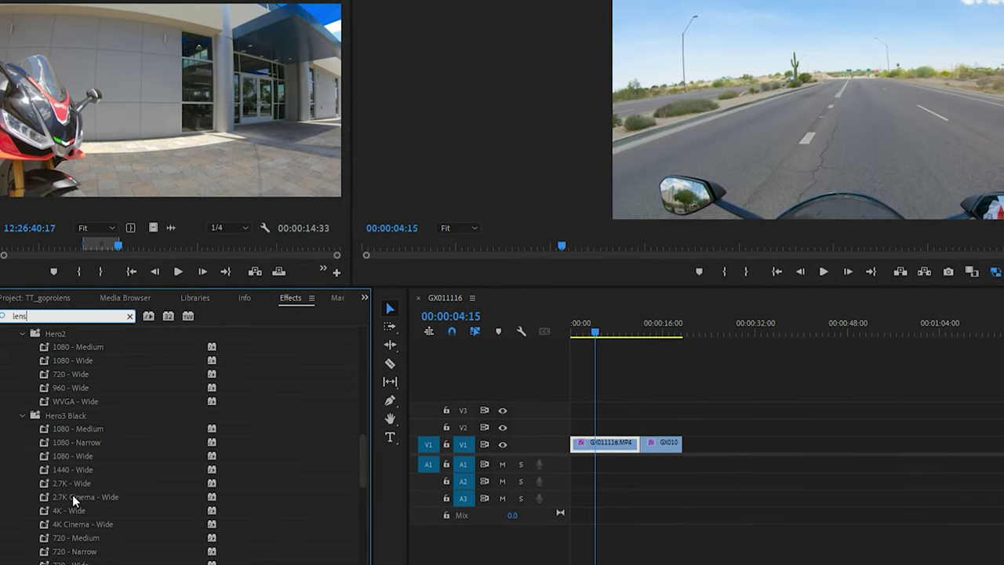
# Apply the Hero3 Black 4K - Wide preset to GX011116.MP4 and reveal its -30 Curvature in Effect Controls
pyautogui.click(74, 507)
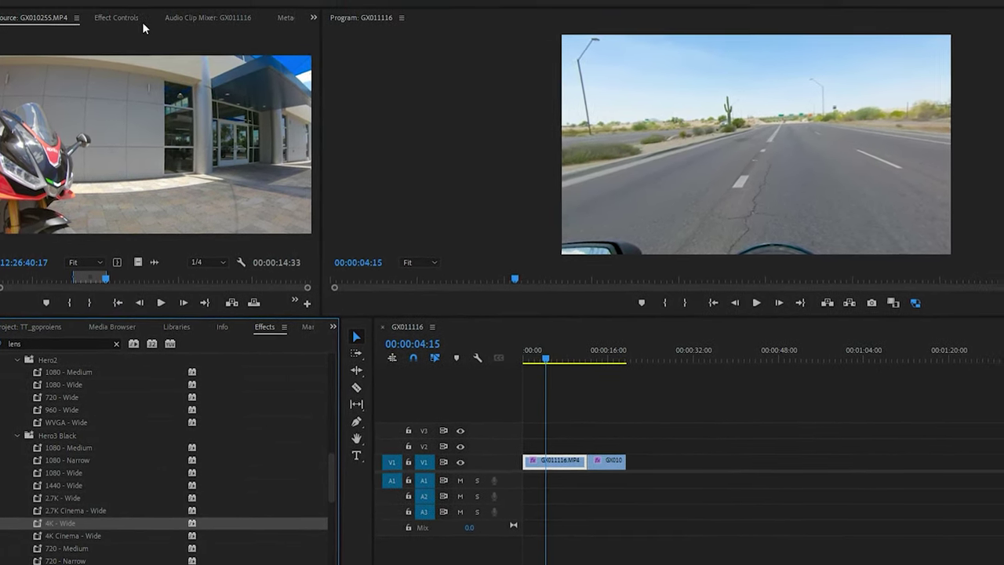
pyautogui.click(117, 10)
pyautogui.scroll(-5, 209, 156)
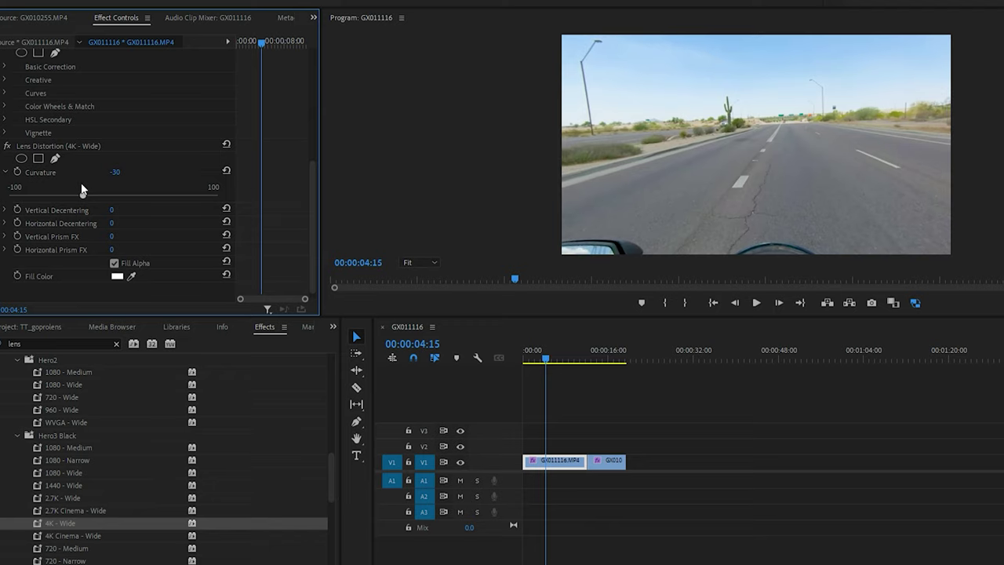
# Try several Curvature strengths on GX011116.MP4, settle on -19, and play back to check
pyautogui.moveTo(82, 190); pyautogui.dragTo(98, 193)
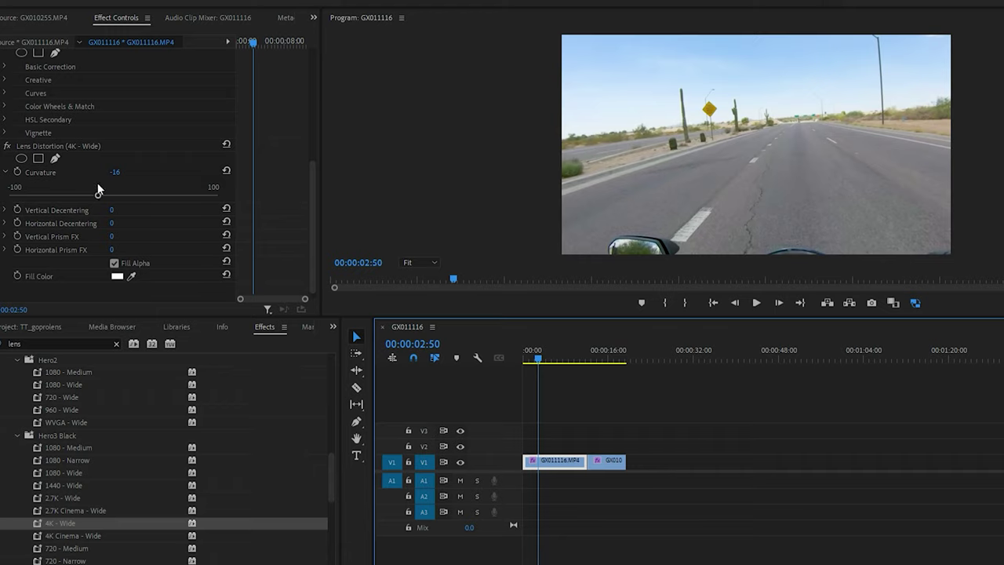
pyautogui.moveTo(98, 190); pyautogui.dragTo(102, 190)
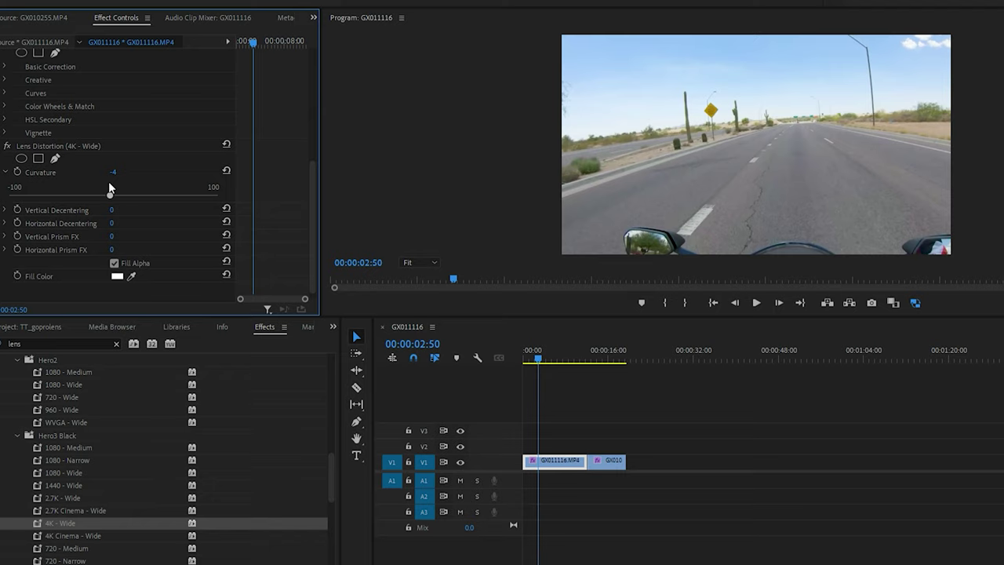
pyautogui.moveTo(106, 192); pyautogui.dragTo(98, 192)
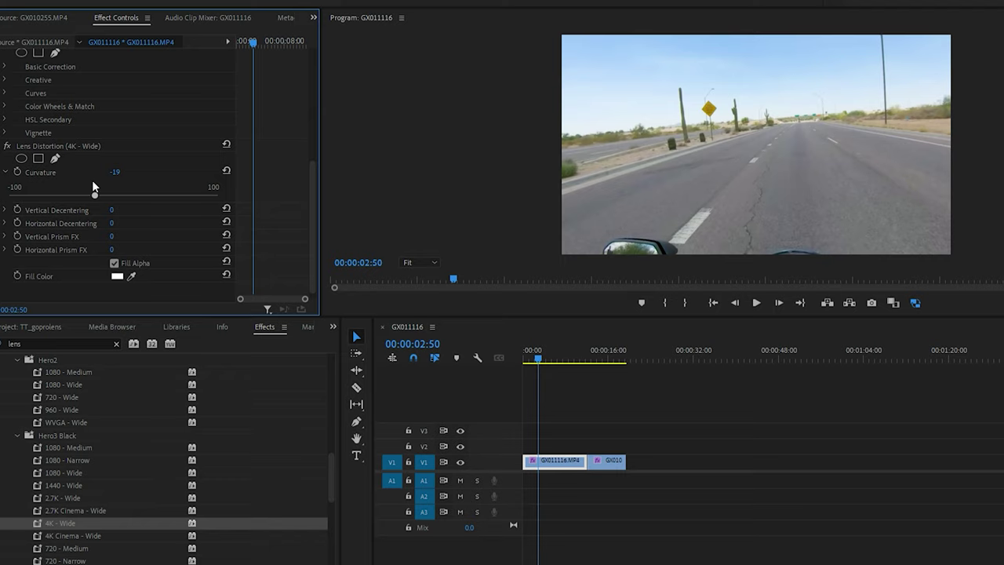
pyautogui.moveTo(91, 182); pyautogui.dragTo(75, 189)
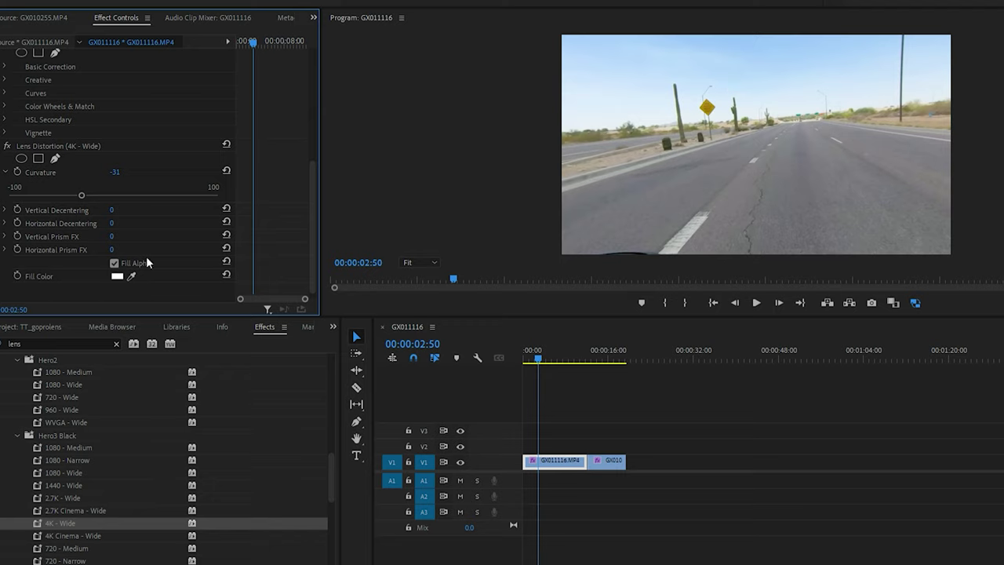
pyautogui.moveTo(84, 192); pyautogui.dragTo(99, 187)
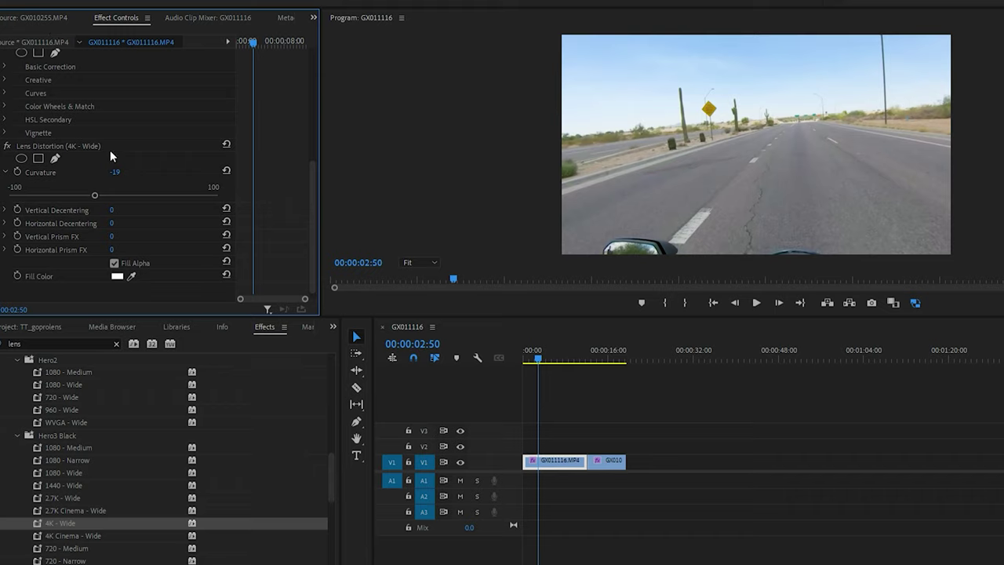
pyautogui.press('space')
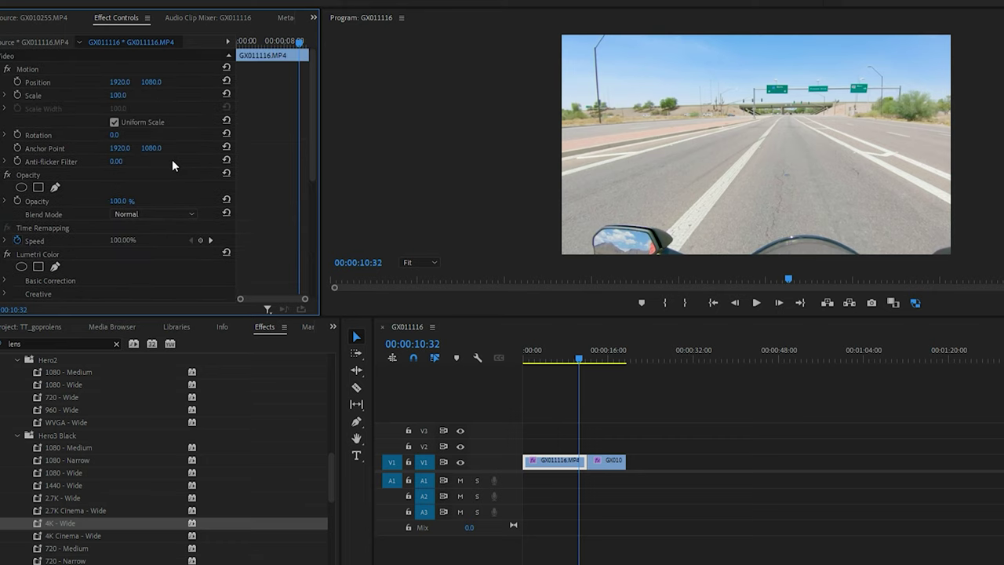
pyautogui.scroll(-5, 174, 165)
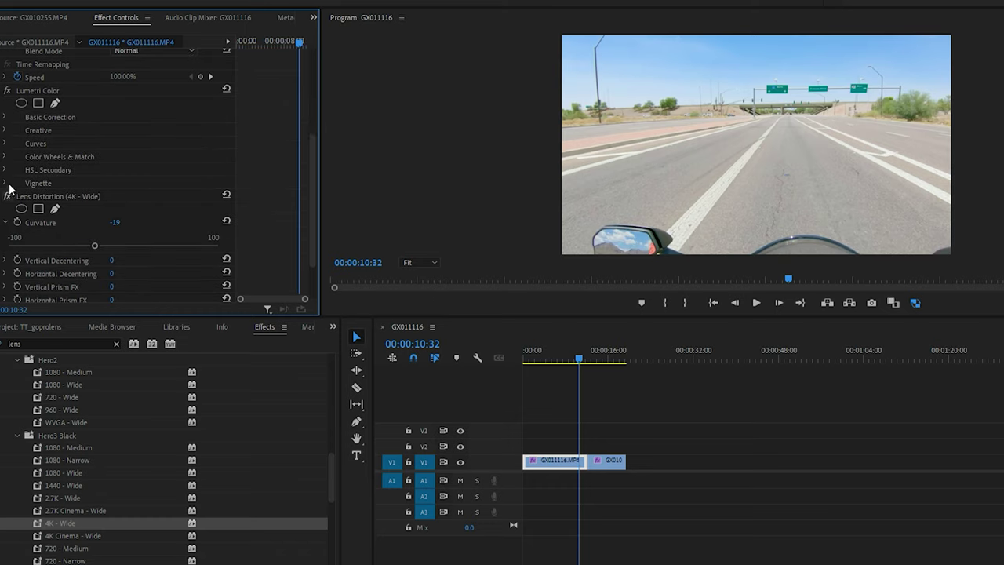
pyautogui.click(7, 195)
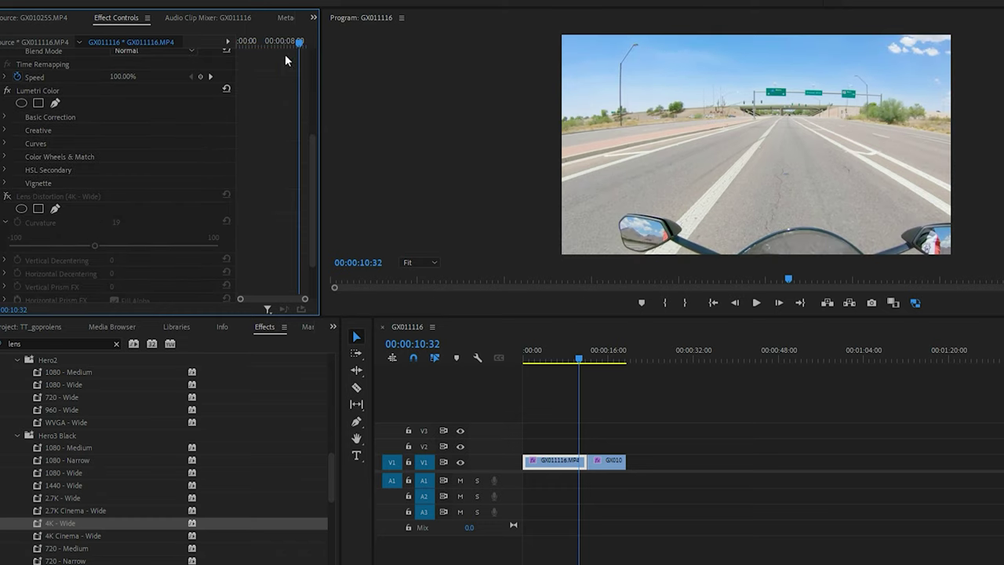
pyautogui.scroll(5, 123, 67)
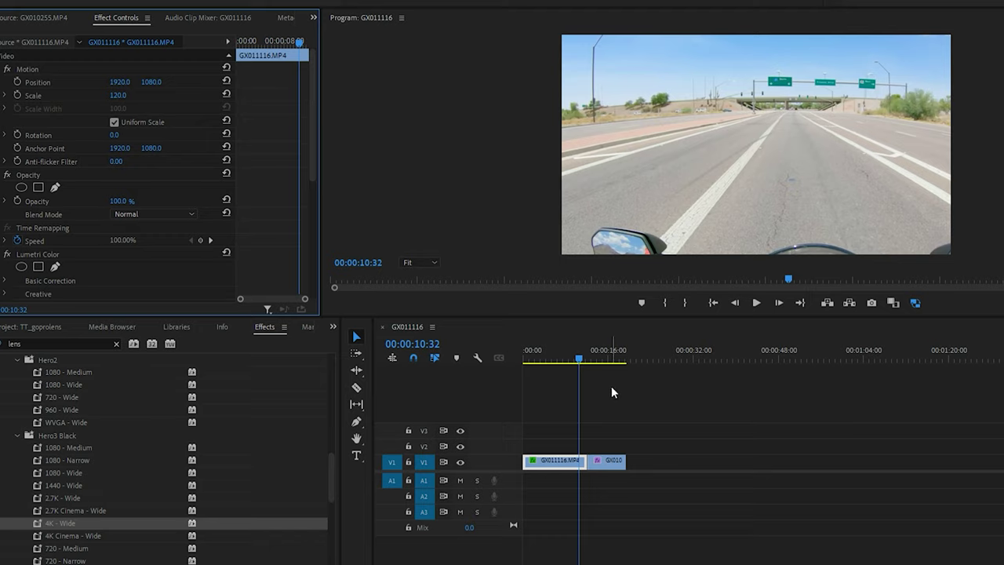
pyautogui.click(130, 94)
pyautogui.write('130')
pyautogui.press('Return')
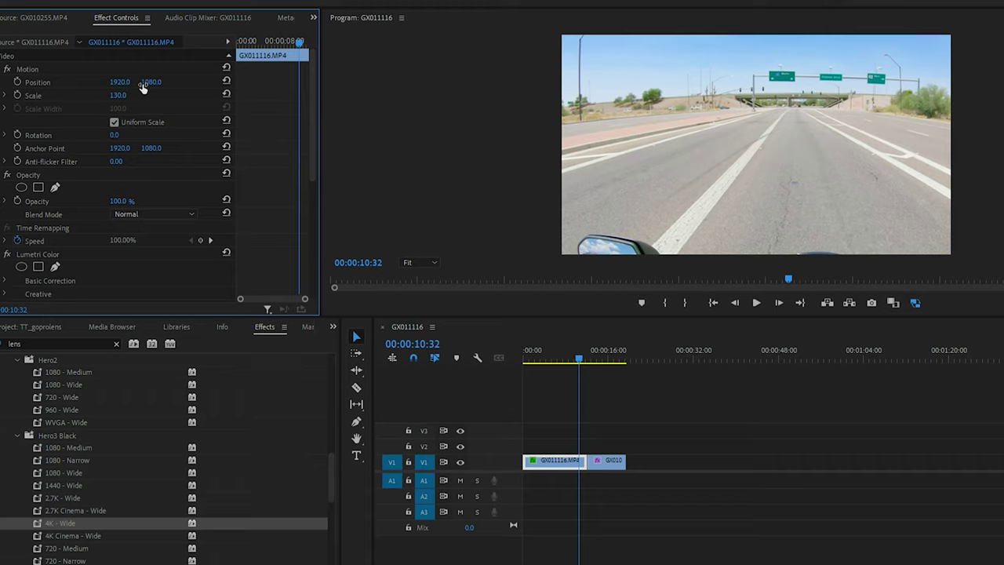
pyautogui.press('Tab')
pyautogui.write('150')
pyautogui.press('Return')
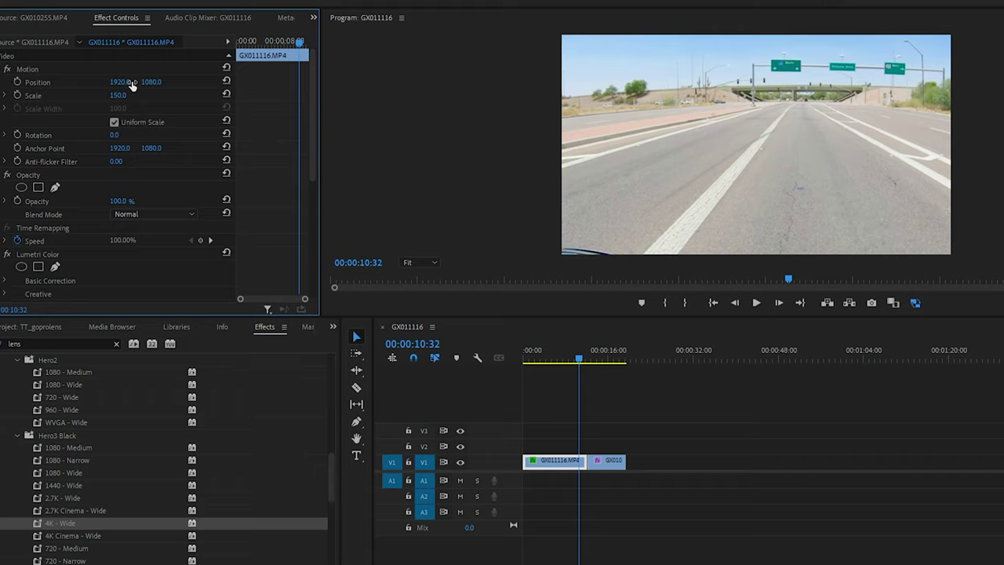
pyautogui.press('Tab')
pyautogui.write('100')
pyautogui.press('Return')
pyautogui.scroll(-5, 137, 180)
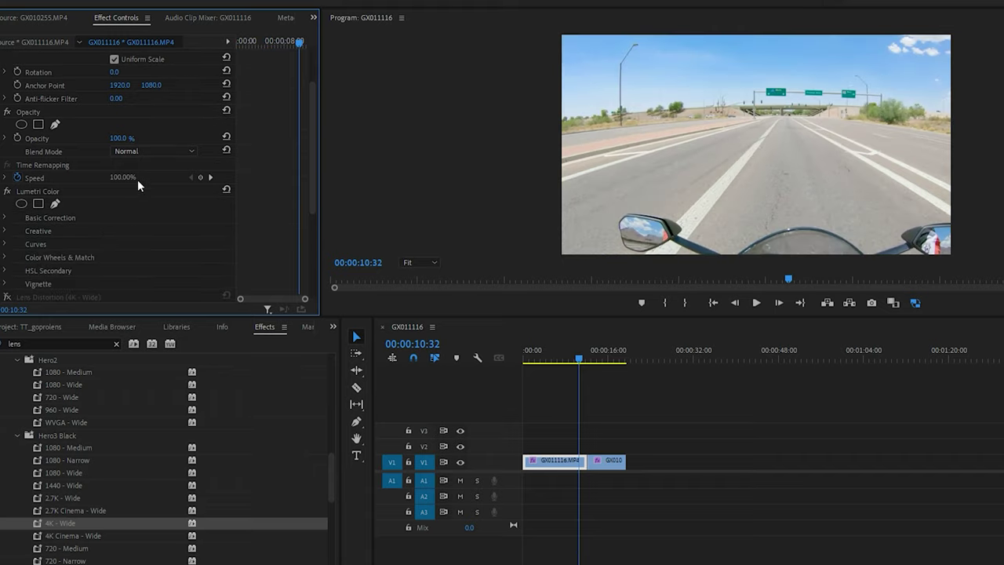
pyautogui.click(7, 183)
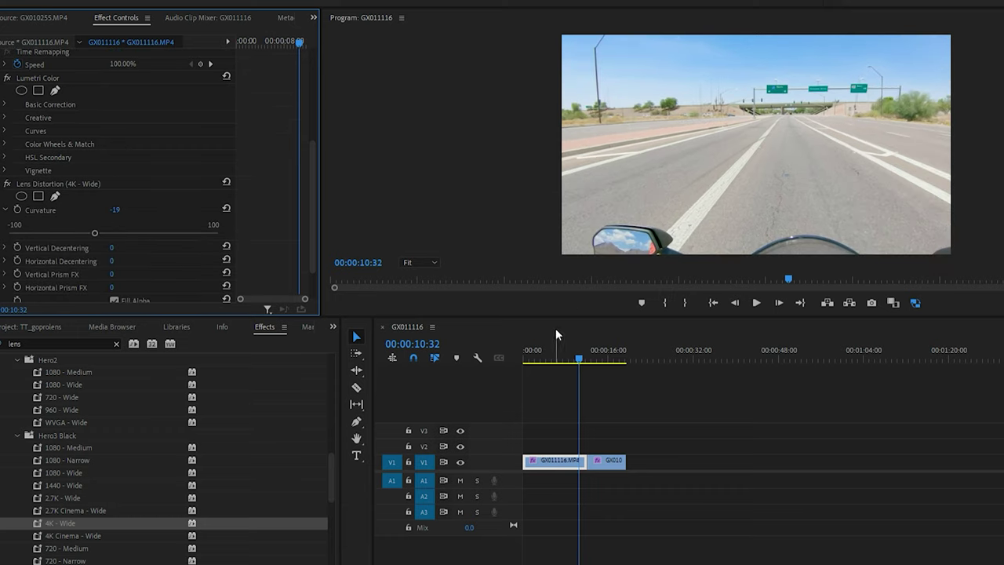
pyautogui.click(582, 350)
pyautogui.moveTo(582, 350); pyautogui.dragTo(611, 350)
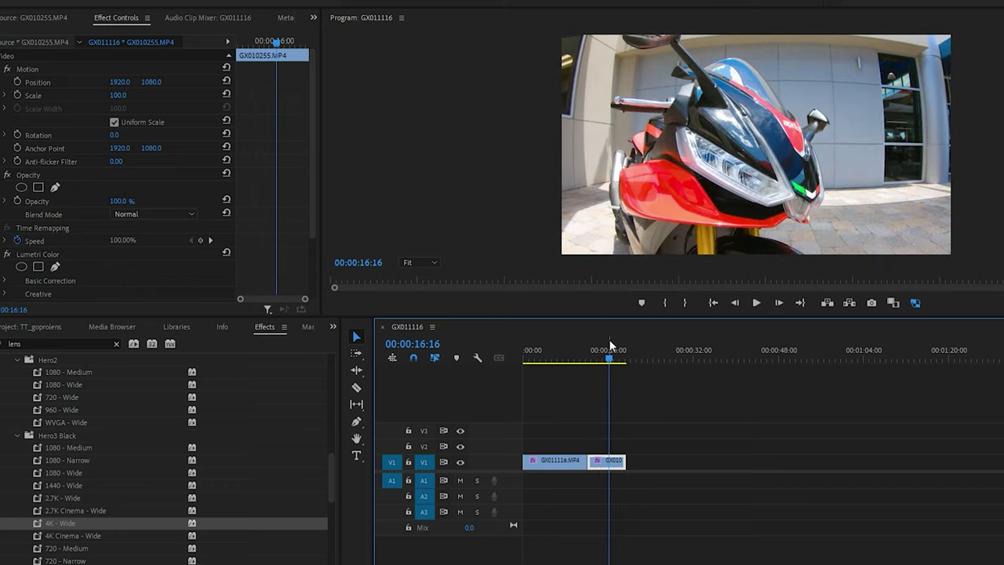
# Scrub back and drop the 4K - Wide lens correction preset onto the second clip GX010255.MP4
pyautogui.moveTo(608, 340)
pyautogui.mouseDown()
pyautogui.moveTo(587, 339)
pyautogui.moveTo(604, 346)
pyautogui.mouseUp()
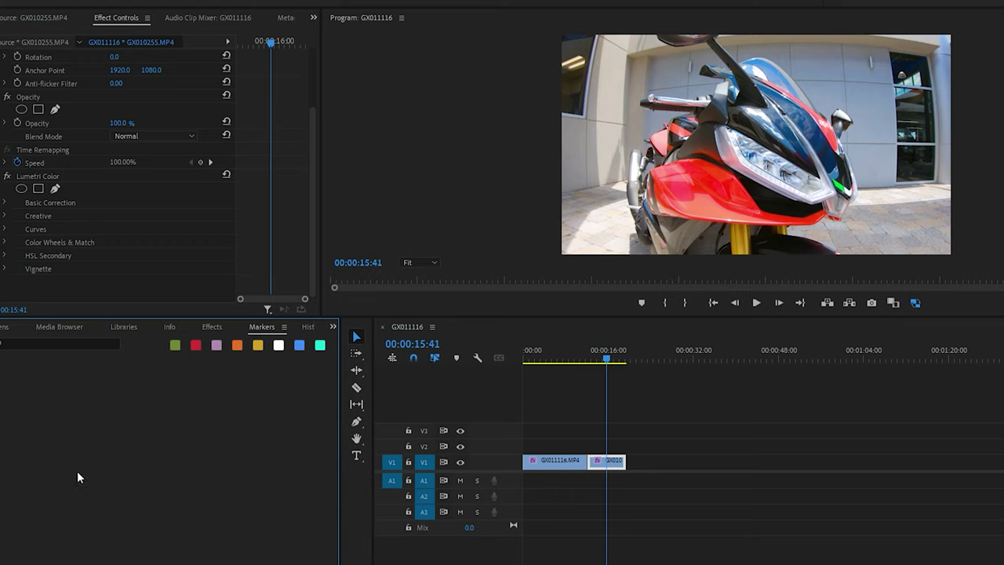
pyautogui.click(211, 326)
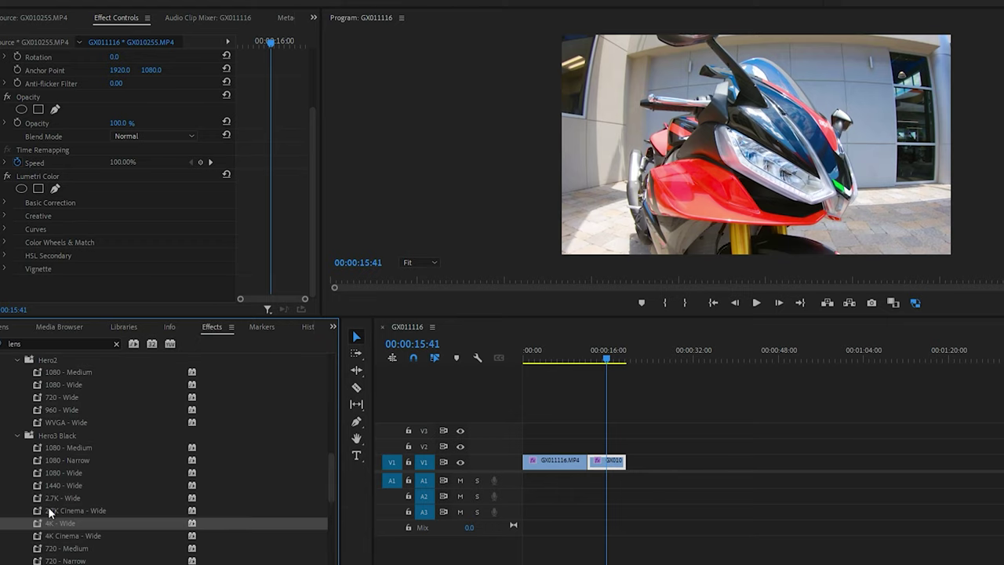
pyautogui.moveTo(46, 507); pyautogui.dragTo(605, 455)
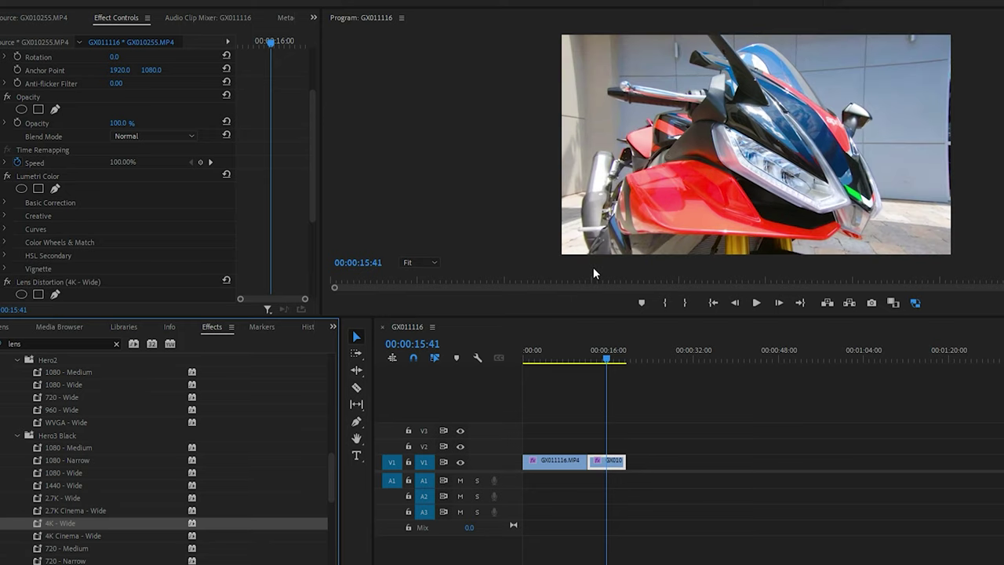
# Set the second clip's Lens Distortion Curvature to -20
pyautogui.scroll(-4, 204, 211)
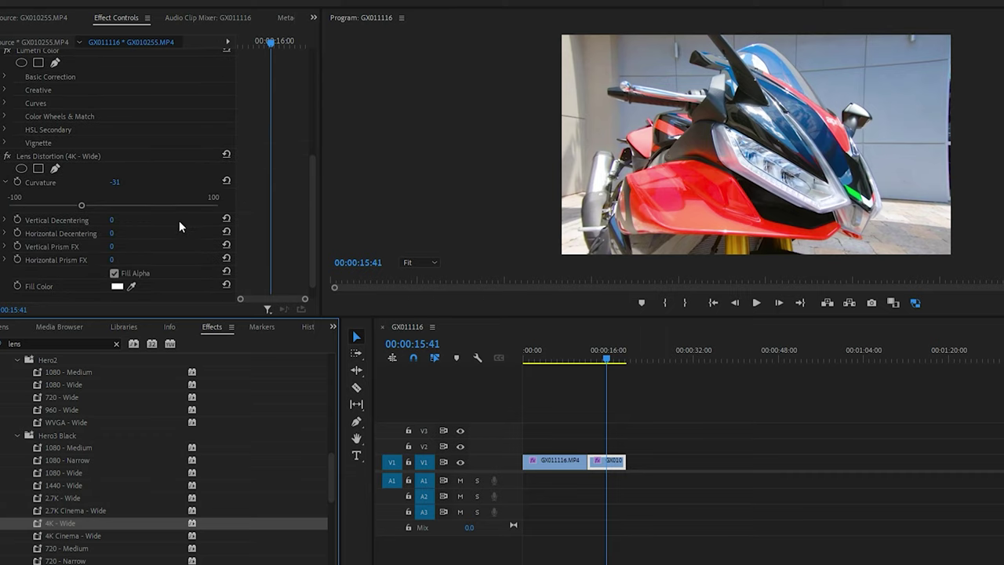
pyautogui.click(130, 176)
pyautogui.write('-')
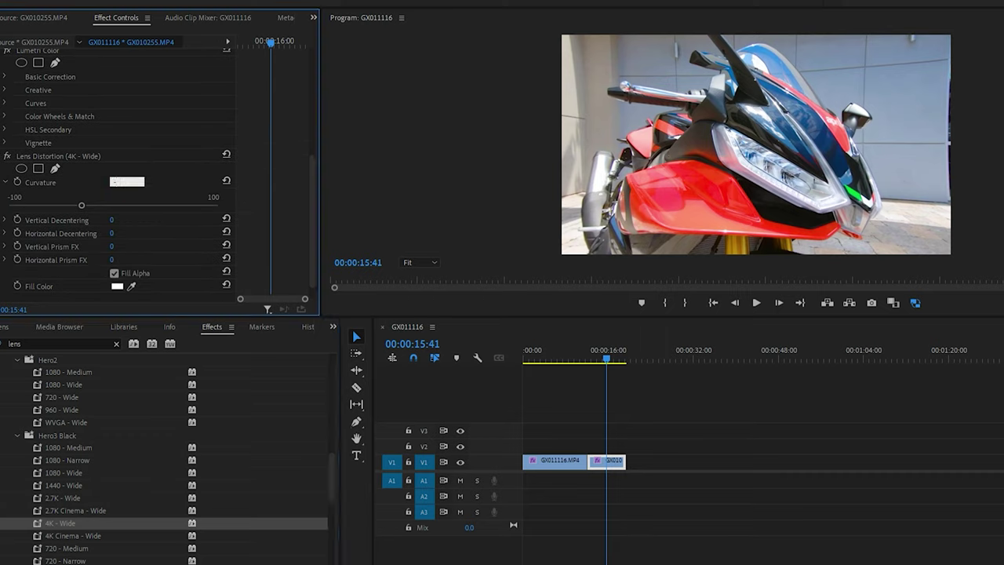
pyautogui.write('20')
pyautogui.press('Return')
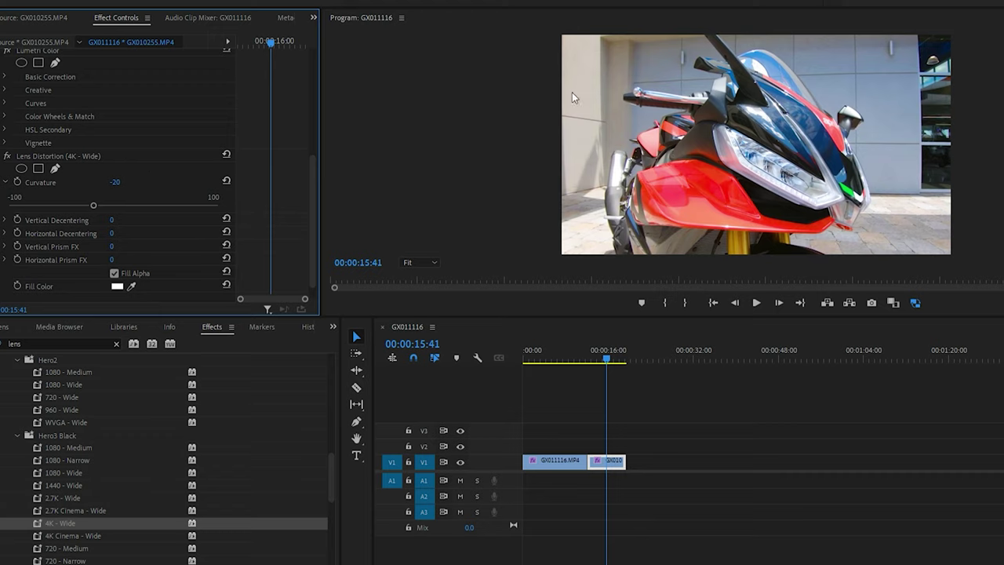
# Scrub back and set Curvature to 0 to compare with the original fisheye look
pyautogui.moveTo(608, 350); pyautogui.dragTo(597, 342)
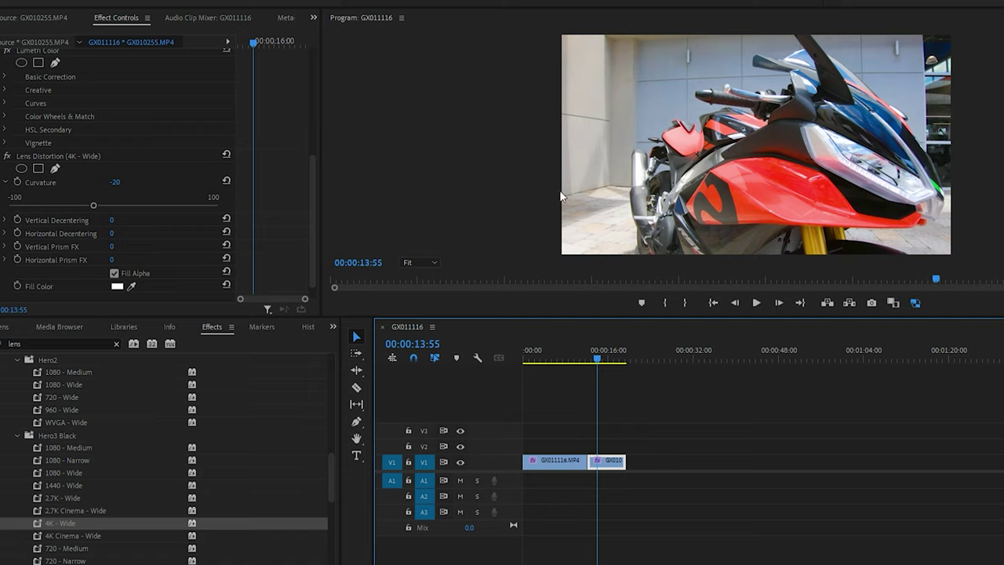
pyautogui.click(130, 179)
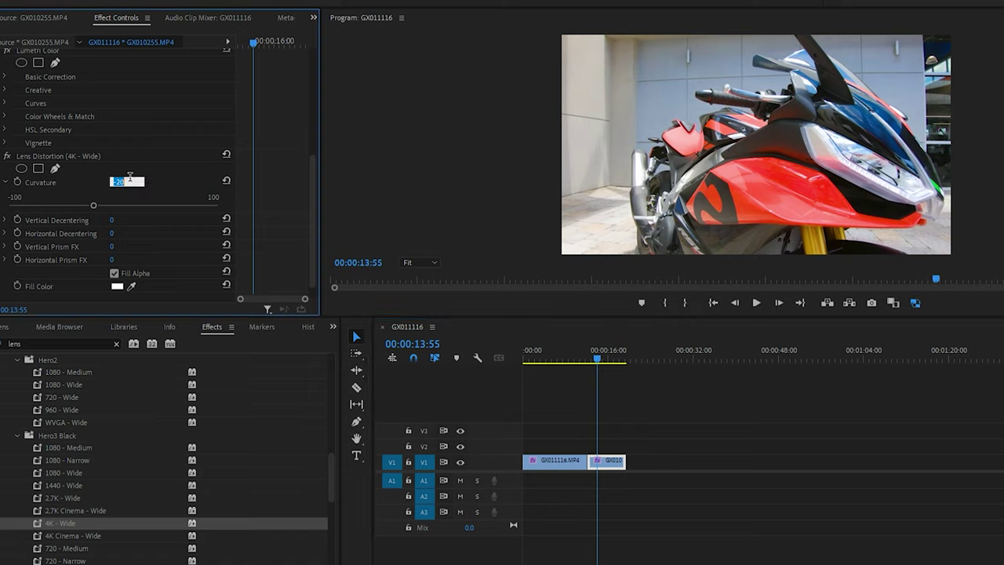
pyautogui.write('0')
pyautogui.press('Return')
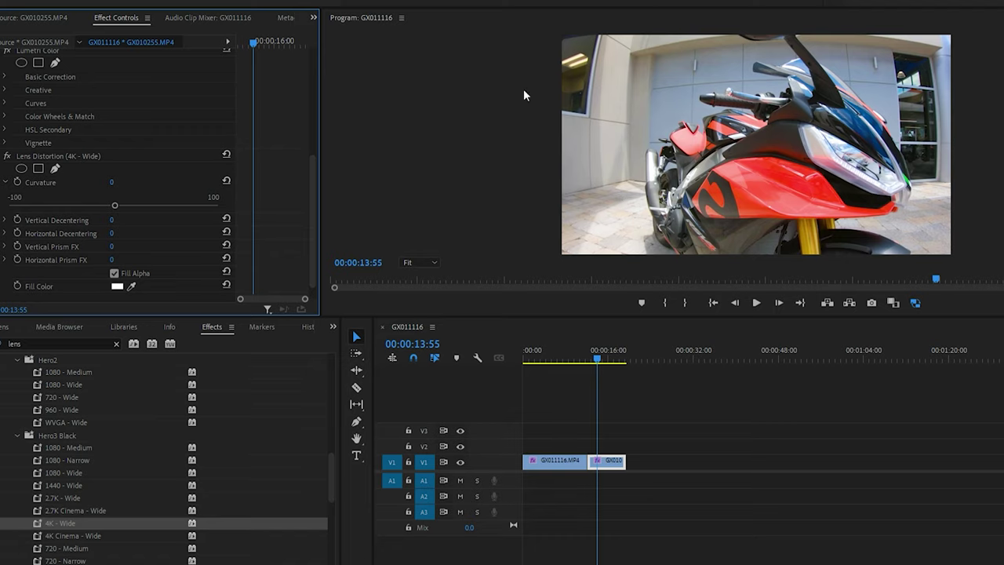
pyautogui.click(114, 182)
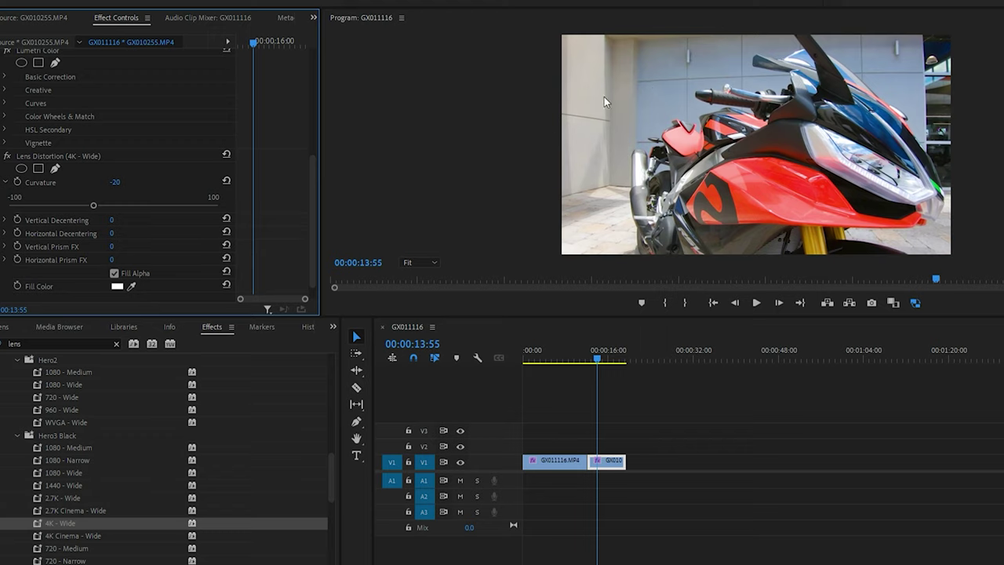
# Drag the Curvature slider to try a stronger correction of about -27
pyautogui.moveTo(91, 196); pyautogui.dragTo(80, 189)
# Step the clip forward and set Lens Distortion Curvature to -31
pyautogui.hotkey('shift', 'Right')
pyautogui.hotkey('shift', 'Right')
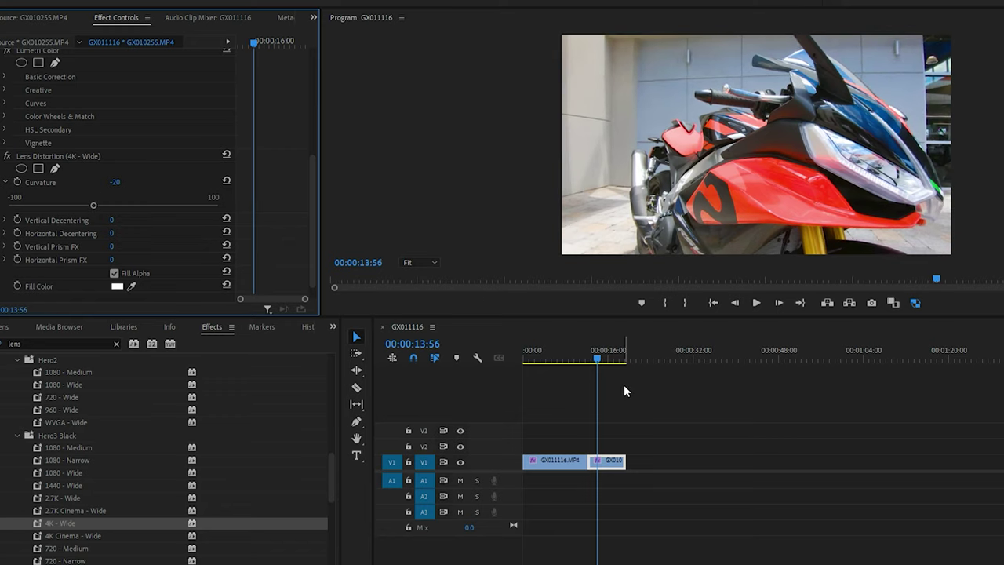
pyautogui.hotkey('shift', 'Right')
pyautogui.hotkey('shift', 'Right')
pyautogui.hotkey('shift', 'Right')
pyautogui.hotkey('shift', 'Right')
pyautogui.hotkey('shift', 'Right')
pyautogui.hotkey('shift', 'Right')
pyautogui.hotkey('shift', 'Right')
pyautogui.hotkey('shift', 'Right')
pyautogui.hotkey('shift', 'Right')
pyautogui.hotkey('shift', 'Right')
pyautogui.hotkey('shift', 'Right')
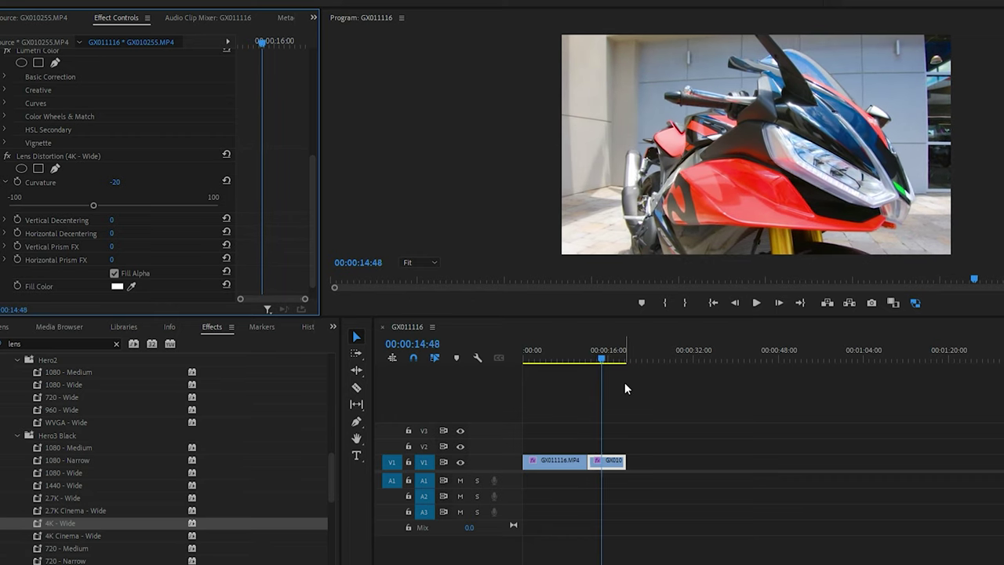
pyautogui.hotkey('shift', 'Right')
pyautogui.hotkey('shift', 'Right')
pyautogui.hotkey('shift', 'Right')
pyautogui.hotkey('shift', 'Right')
pyautogui.hotkey('shift', 'Right')
pyautogui.hotkey('shift', 'Right')
pyautogui.hotkey('shift', 'Right')
pyautogui.hotkey('shift', 'Right')
pyautogui.hotkey('shift', 'Right')
pyautogui.hotkey('shift', 'Right')
pyautogui.hotkey('shift', 'Right')
pyautogui.hotkey('shift', 'Right')
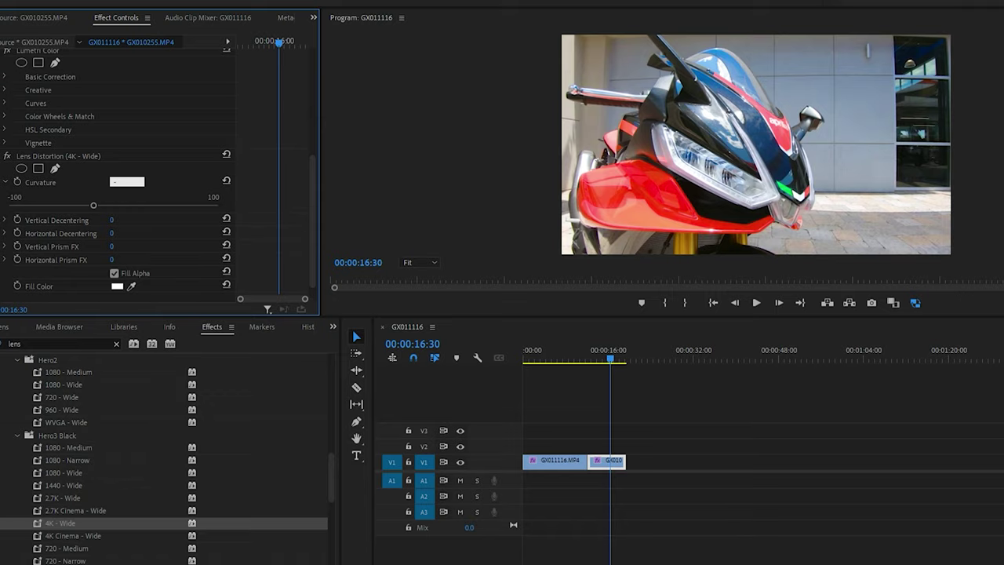
pyautogui.press('Return')
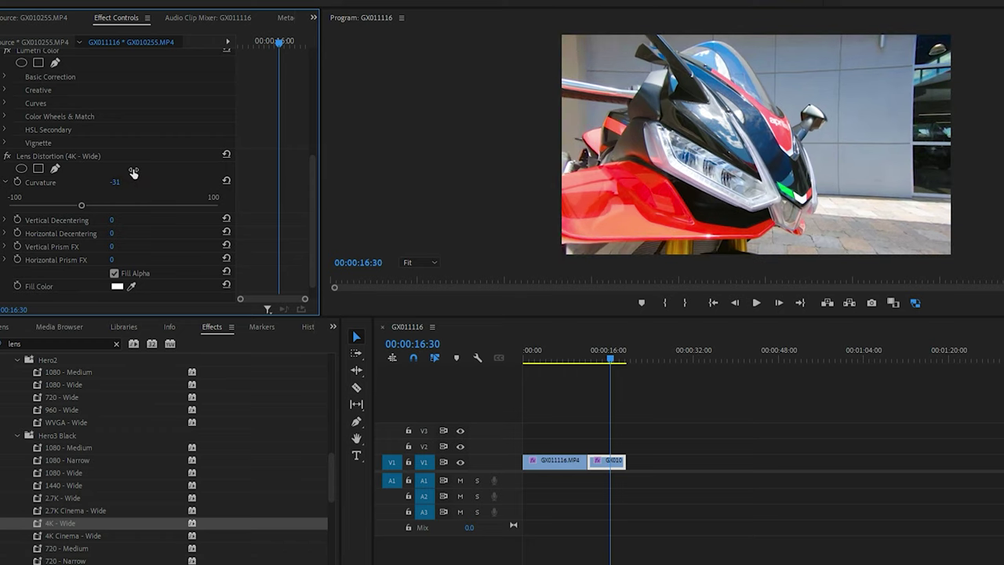
# Shuttle the clip back and forth with J and L to review the -31 correction
pyautogui.press('j')
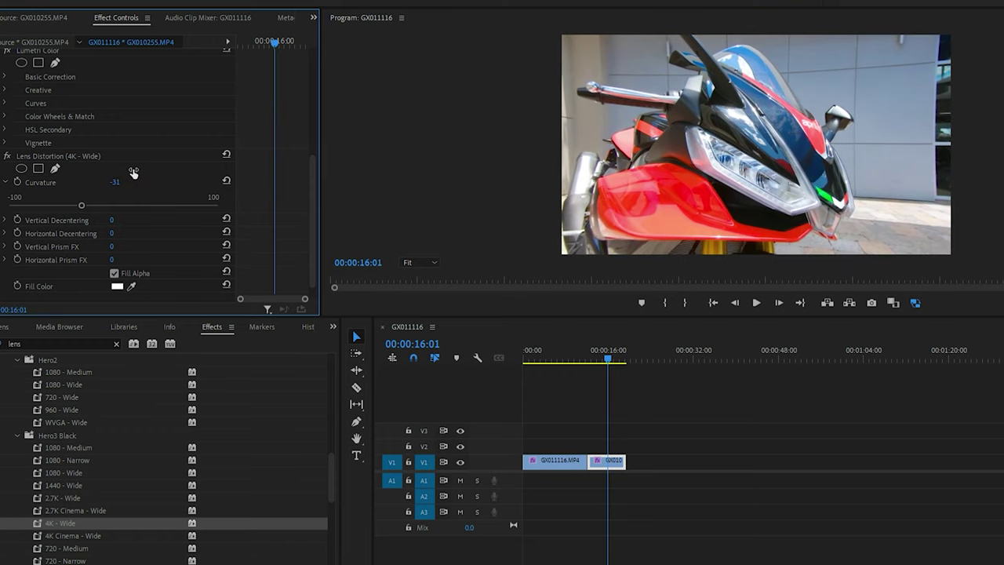
pyautogui.press('l')
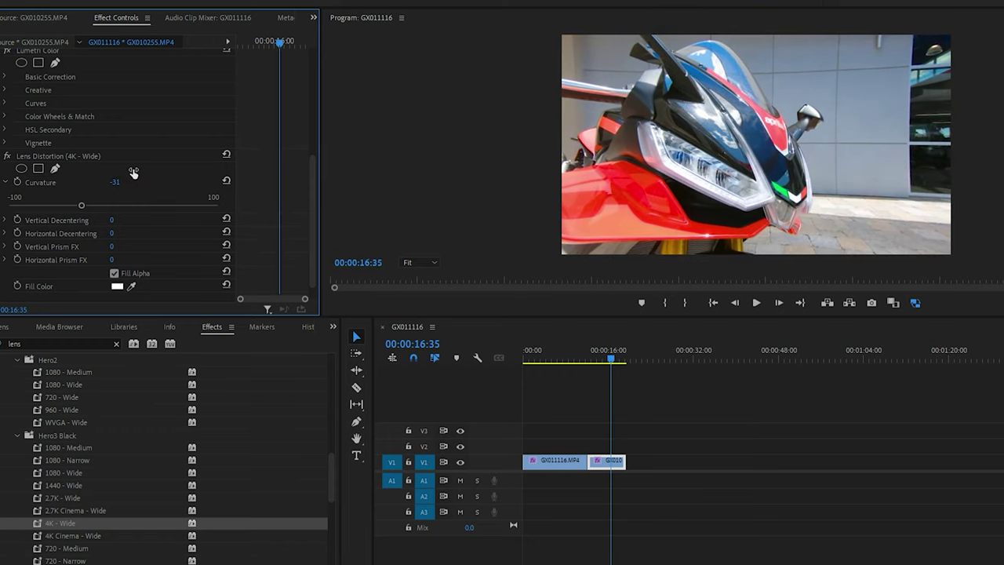
pyautogui.press('j')
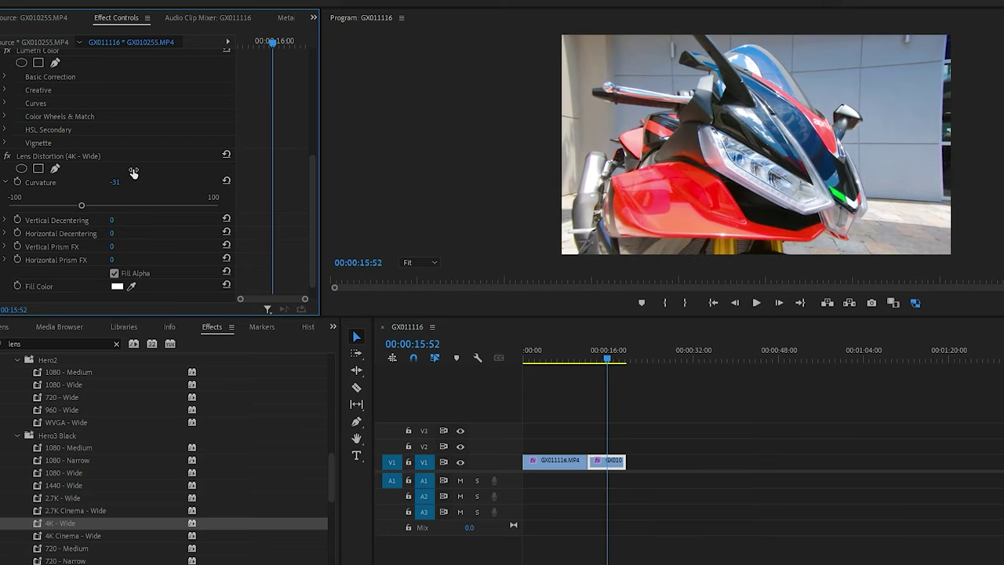
pyautogui.press('l')
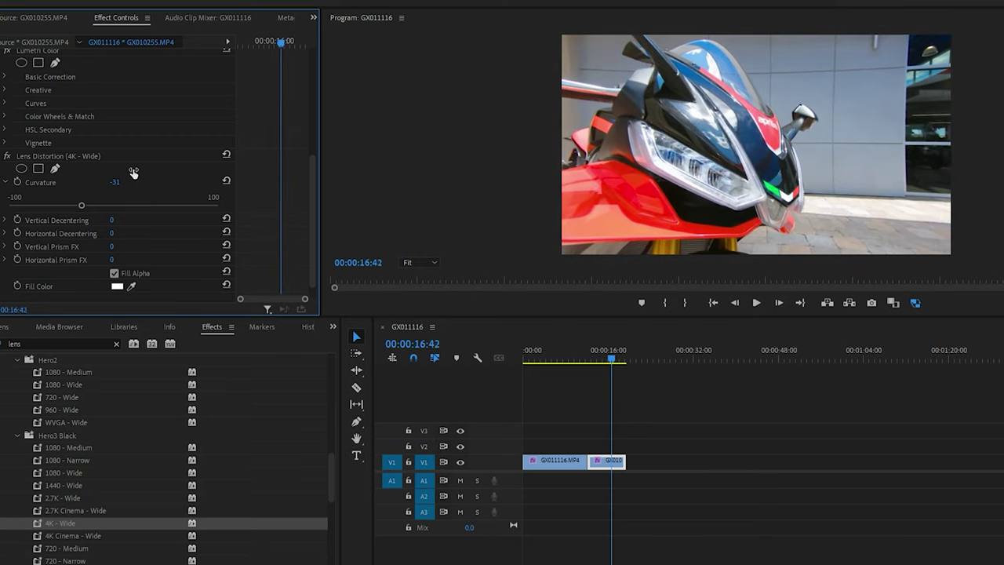
pyautogui.press('j')
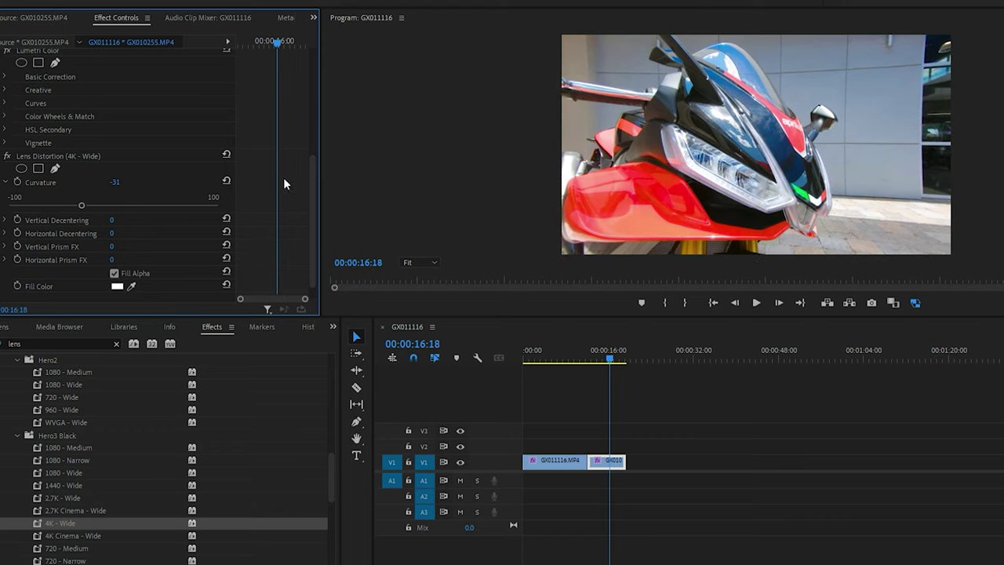
# Reset the Curvature to 0
pyautogui.click(128, 176)
pyautogui.write('0')
pyautogui.press('Return')
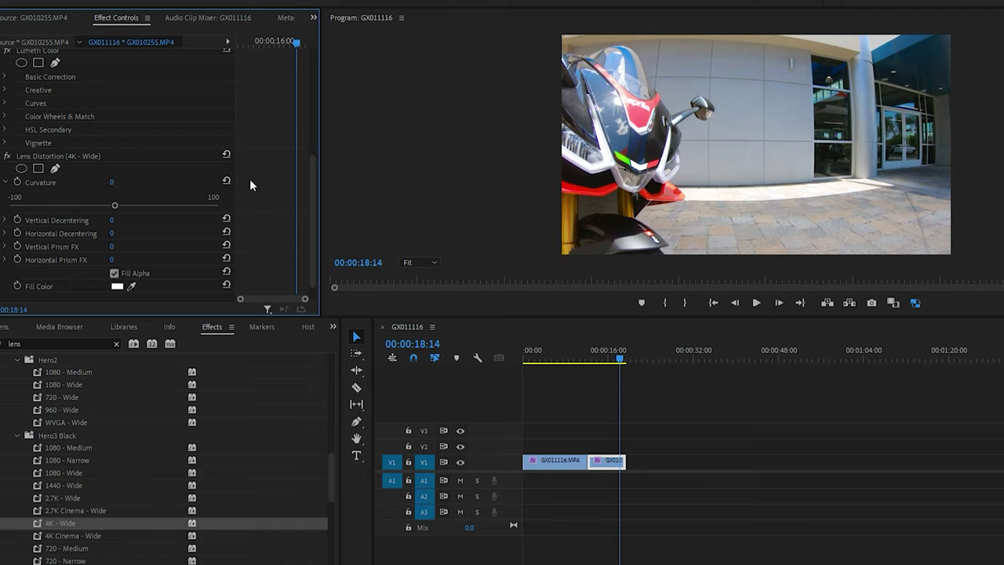
# Test a -39 Curvature, revert to -20, and scrub back to the motorcycle close-up
pyautogui.click(127, 177)
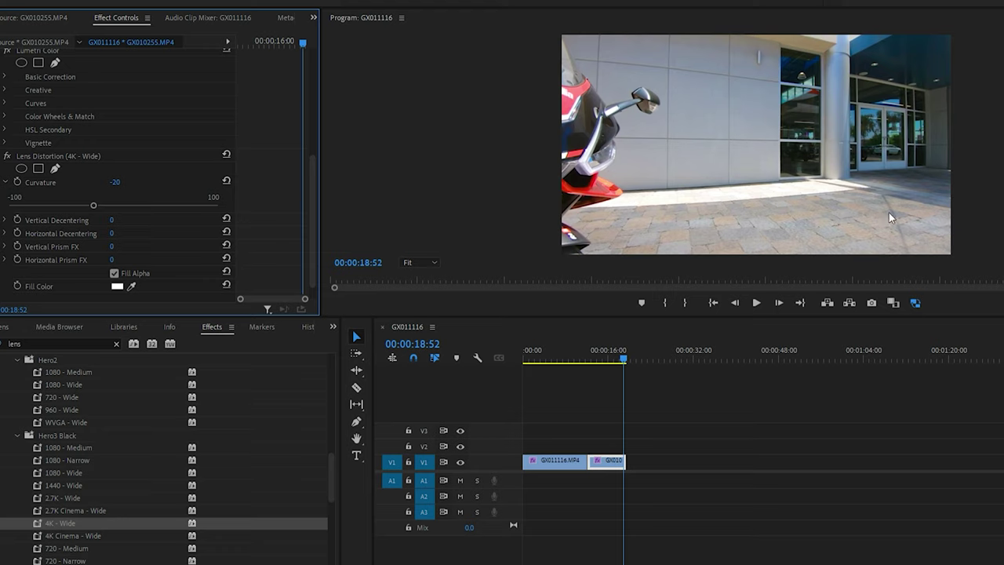
pyautogui.scroll(-15, 901, 257)
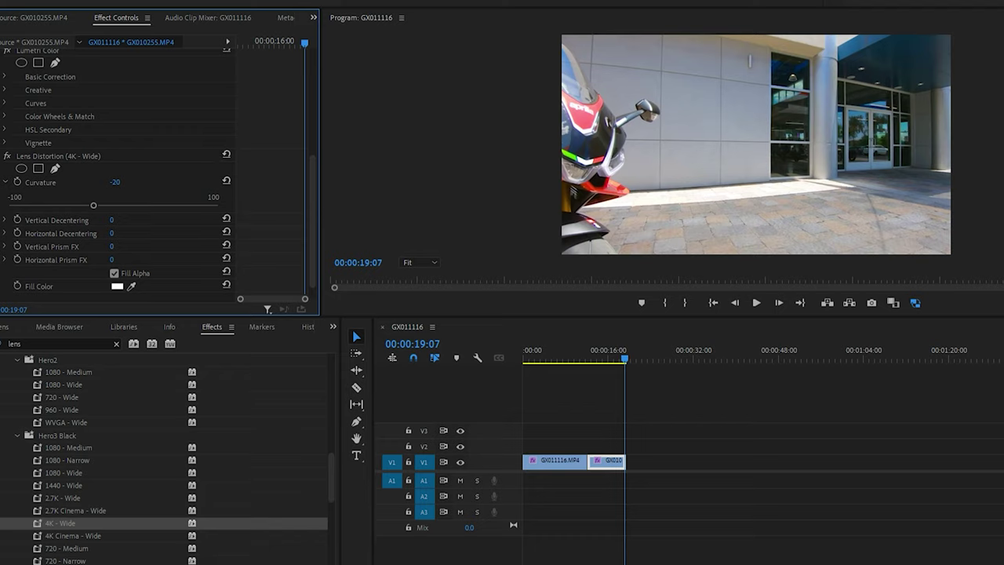
pyautogui.moveTo(115, 182); pyautogui.dragTo(177, 189)
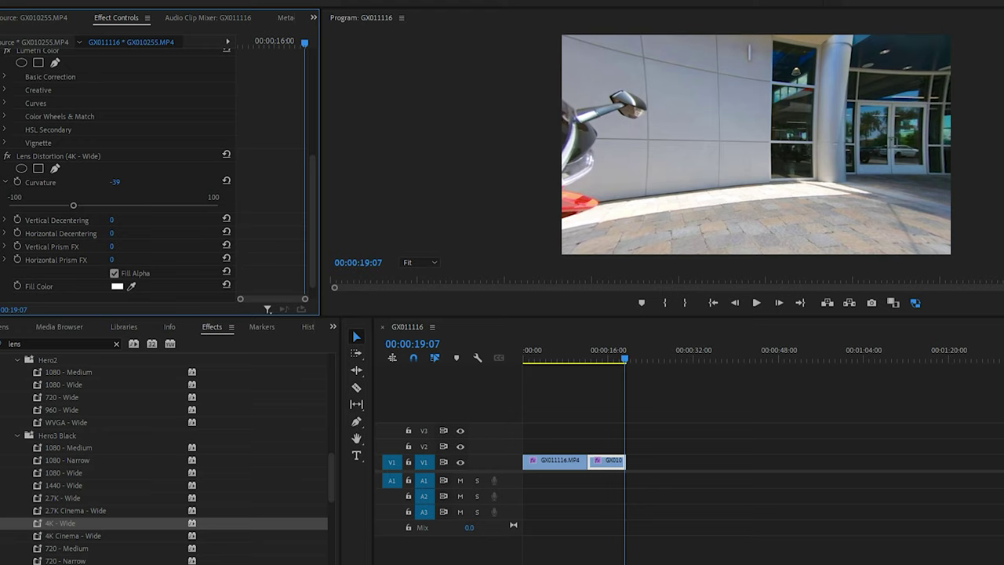
pyautogui.hotkey('ctrl', 'z')
pyautogui.hotkey('ctrl', 'z')
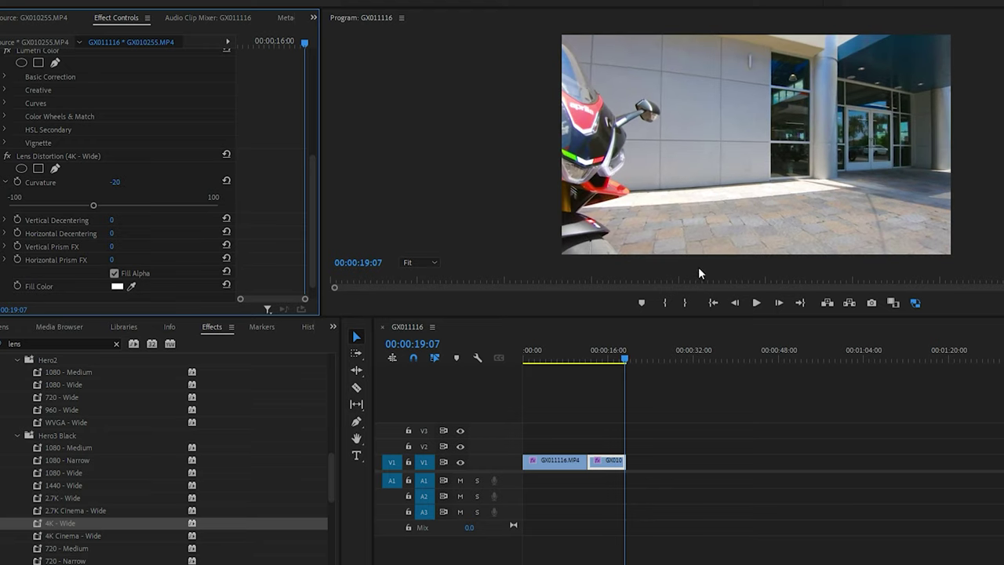
pyautogui.click(662, 330)
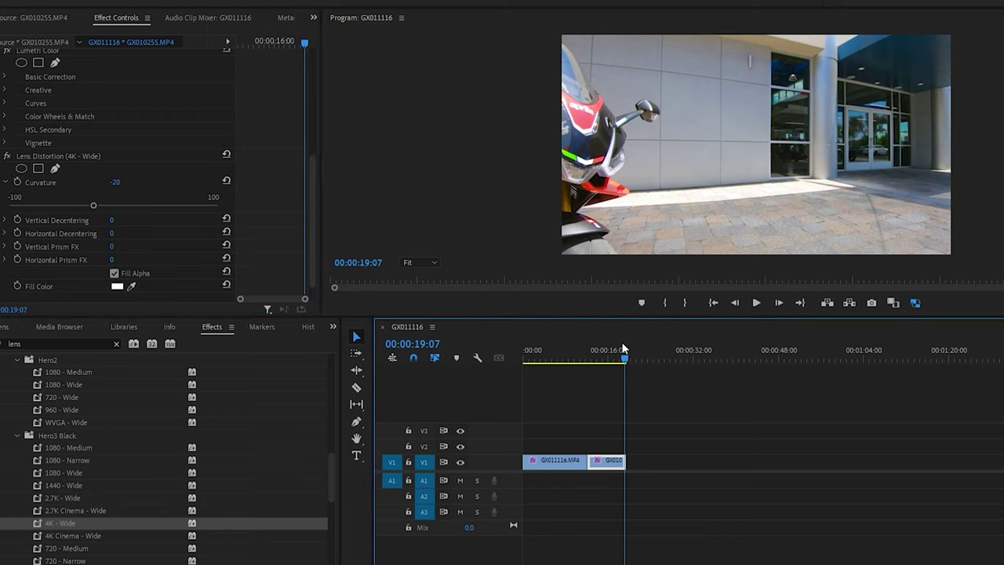
pyautogui.moveTo(624, 348); pyautogui.dragTo(603, 348)
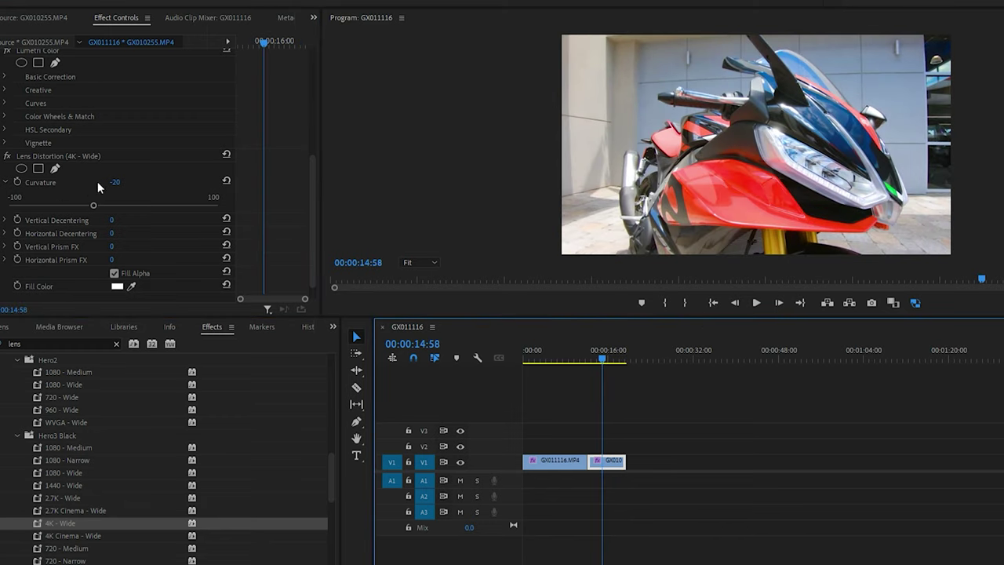
# Switch off Lens Distortion, set Motion Scale to 130, and scrub to preview the crop
pyautogui.click(6, 156)
pyautogui.scroll(1, 165, 155)
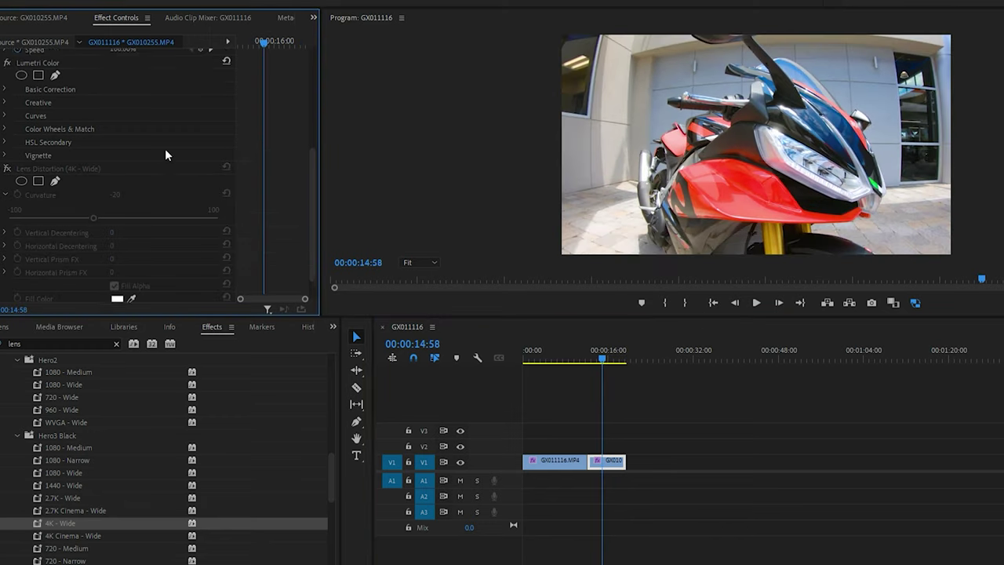
pyautogui.scroll(8, 150, 149)
pyautogui.click(121, 95)
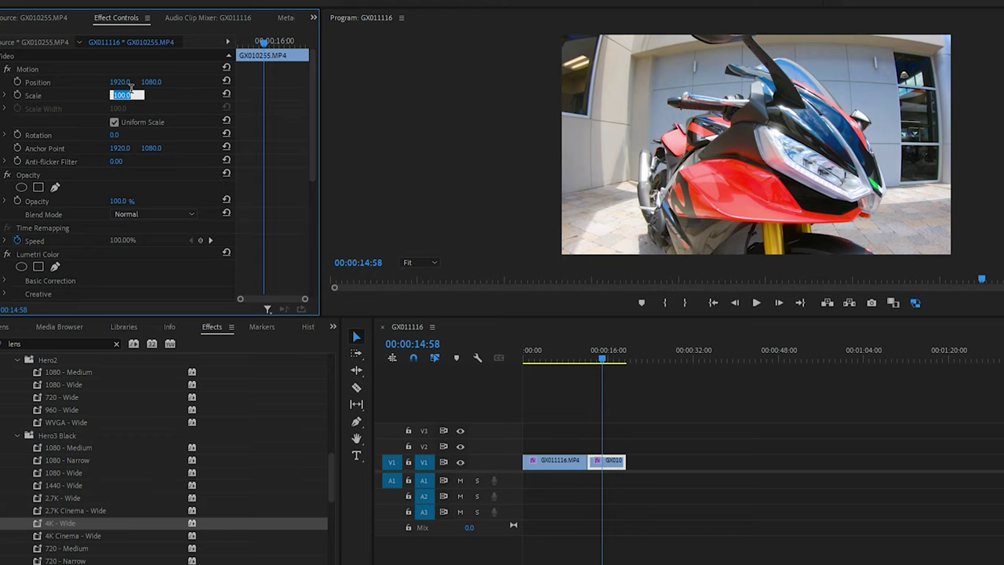
pyautogui.write('130')
pyautogui.press('Return')
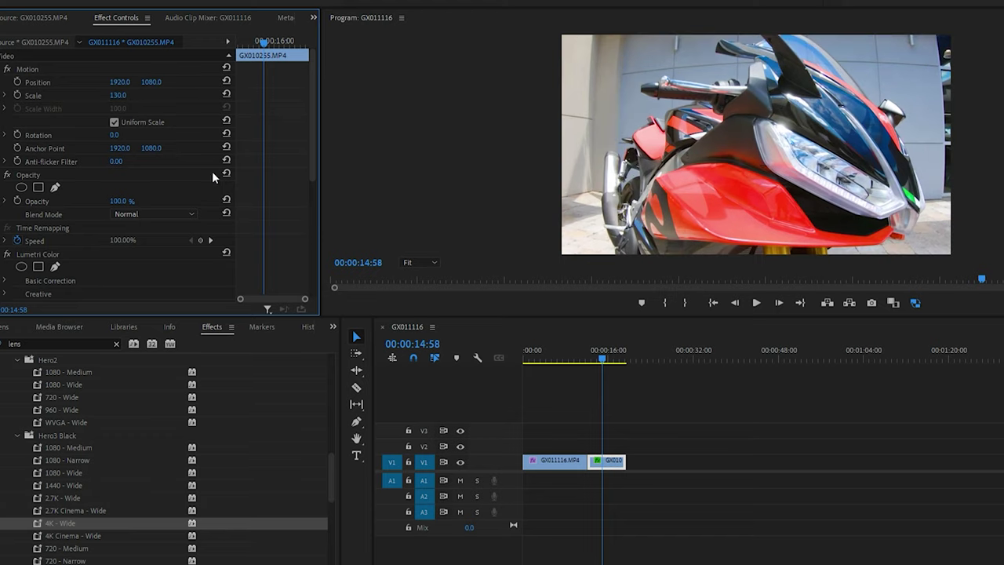
pyautogui.moveTo(607, 353)
pyautogui.mouseDown()
pyautogui.moveTo(619, 356)
pyautogui.moveTo(598, 354)
pyautogui.mouseUp()
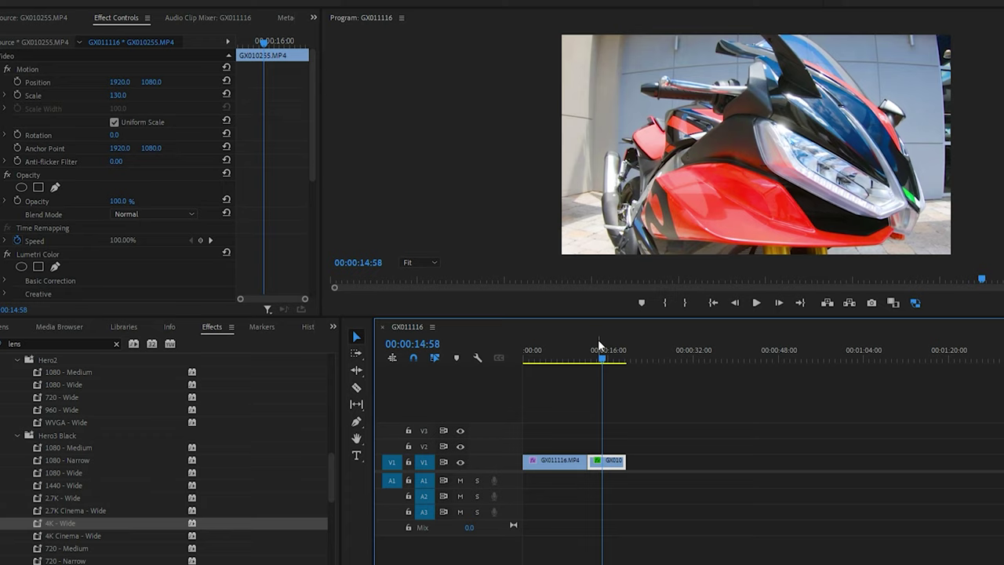
pyautogui.click(599, 343)
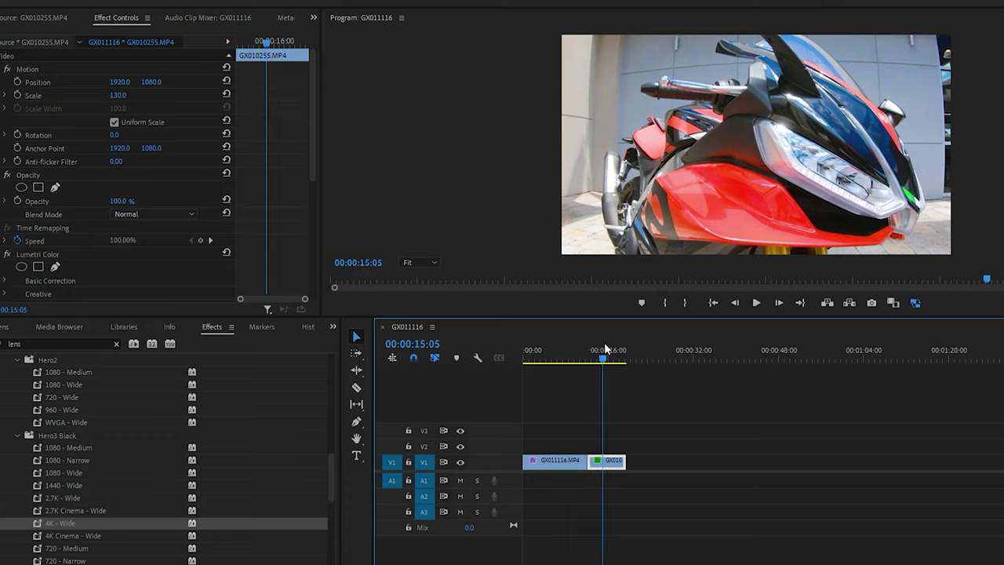